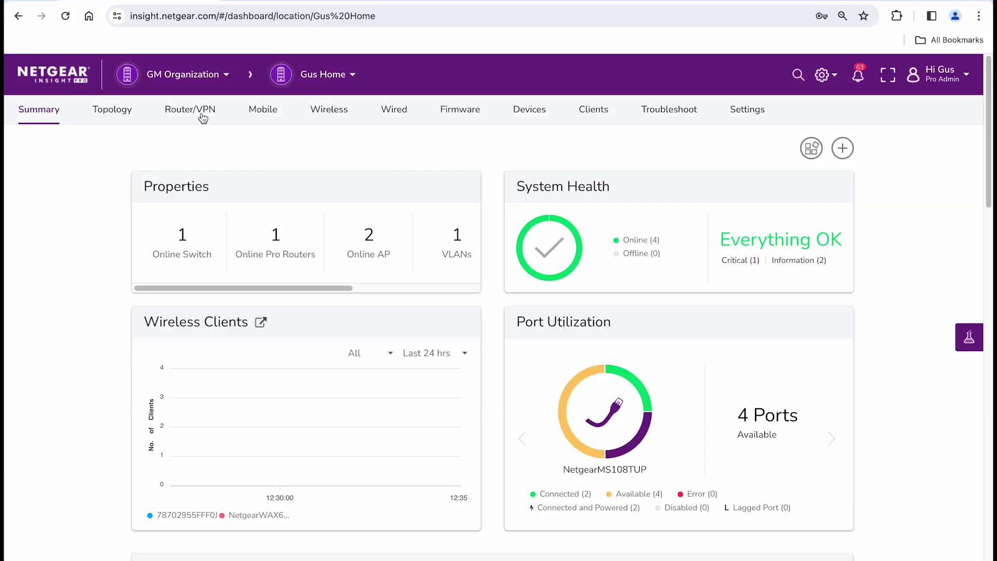
# Step: Show the Router/VPN page for Gus Home with the PR460X router at 10.0.0.1
pyautogui.click(200, 114)
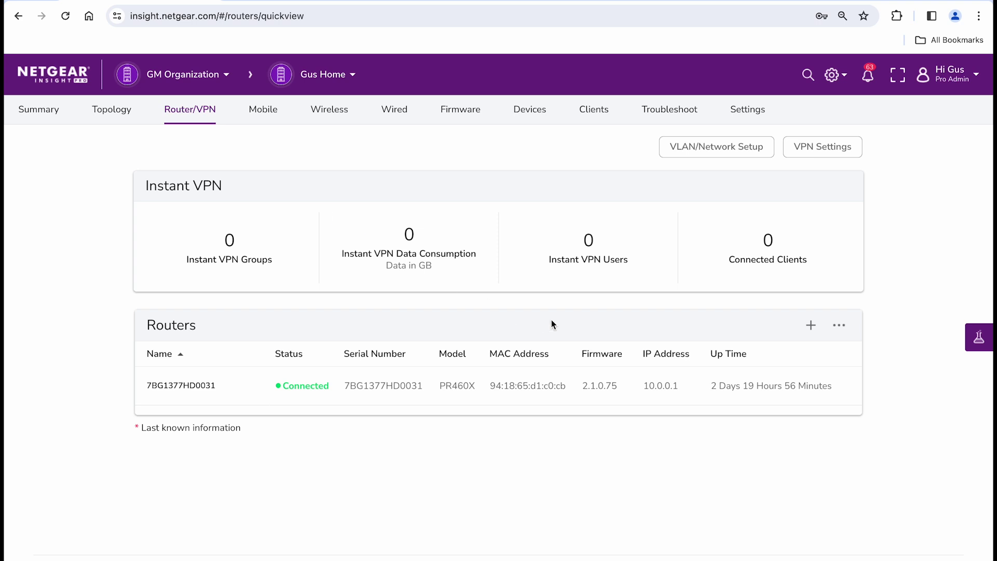
# Step: Open VLAN/Network Setup, which lists only the Management VLAN with ID 1
pyautogui.moveTo(621, 396)
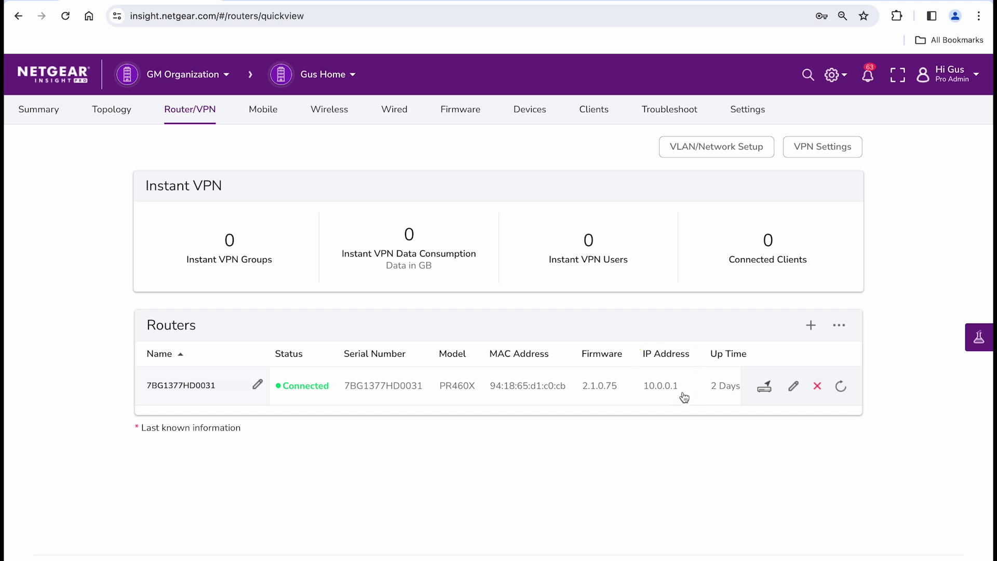
pyautogui.click(709, 159)
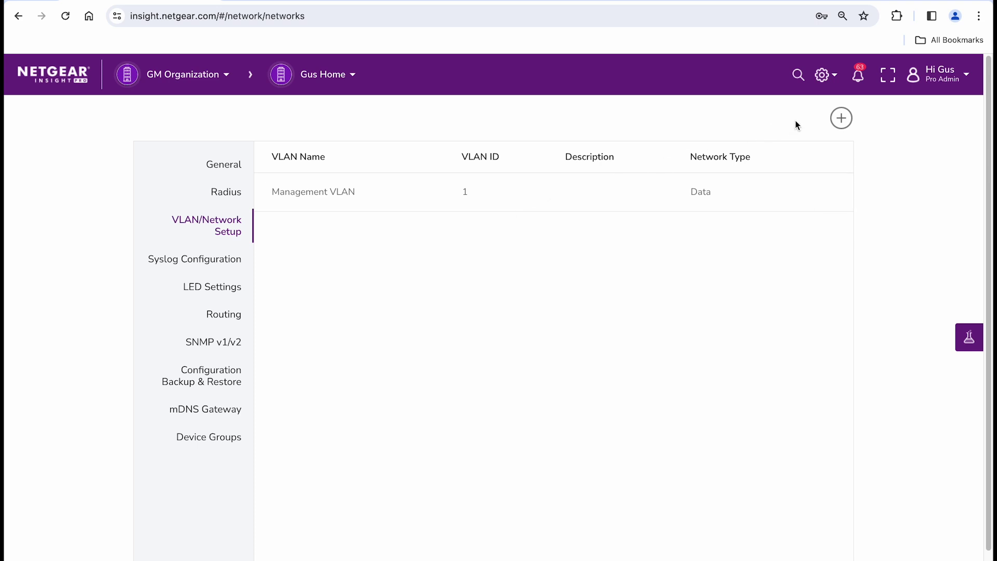
# Step: Create network 'Guests WiFi' described as 'Internet for Guests', VLAN name 'Guests WiFi', VLAN ID 20
pyautogui.click(841, 118)
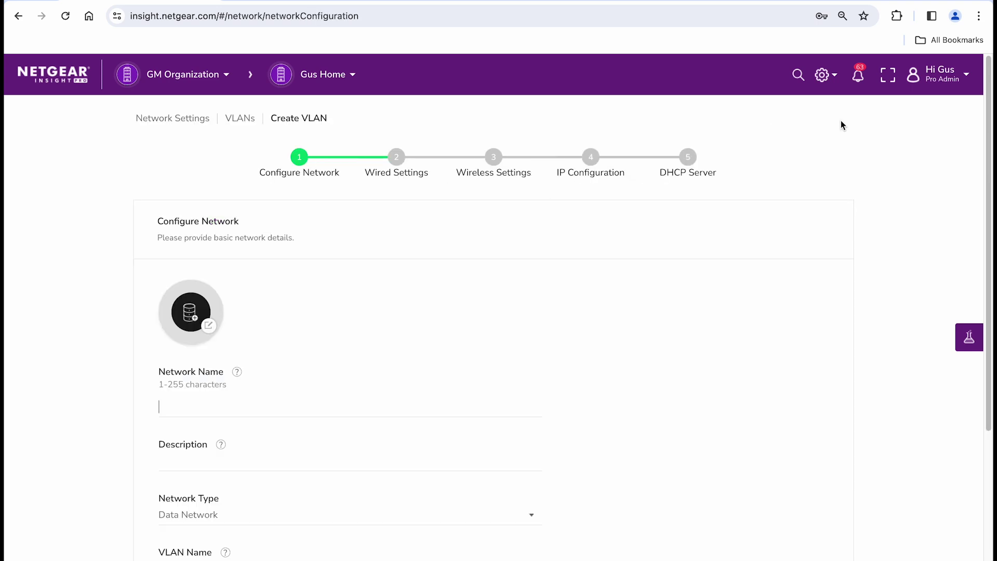
pyautogui.click(296, 403)
pyautogui.write('Guests WiFi')
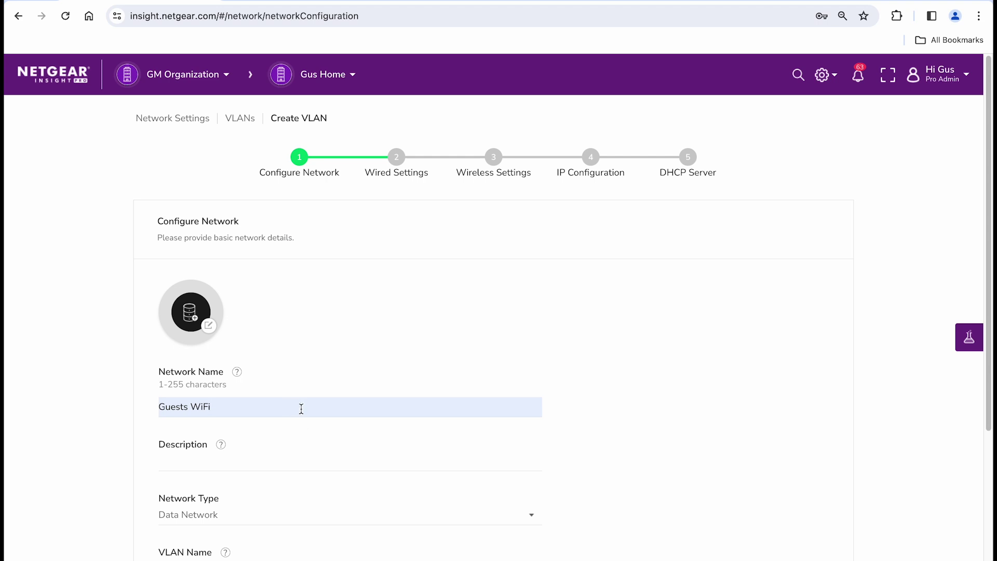
pyautogui.scroll(-3, 301, 409)
pyautogui.click(233, 280)
pyautogui.write('Internet for Guests')
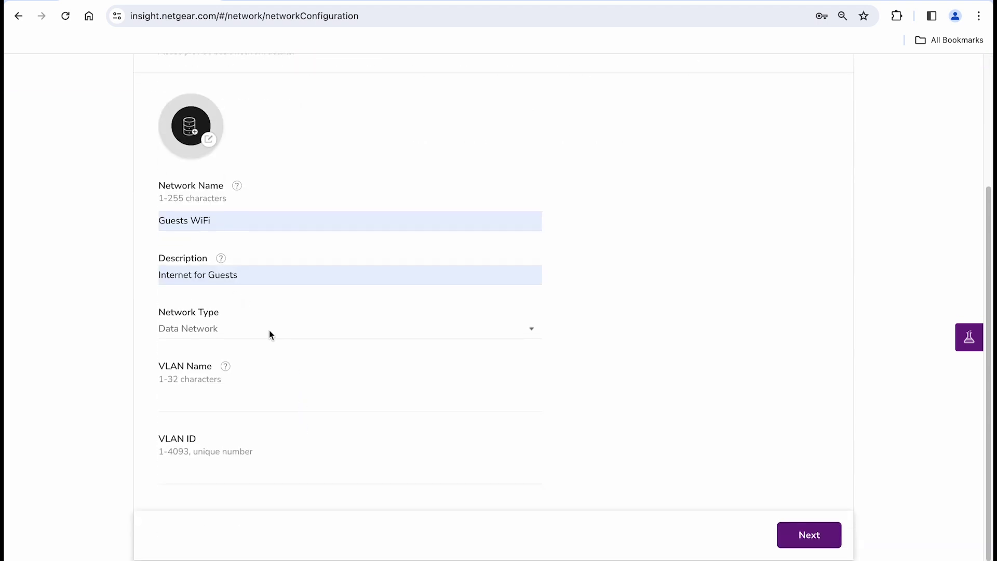
pyautogui.click(184, 406)
pyautogui.write('Guests WiFi')
pyautogui.click(171, 472)
pyautogui.write('20')
pyautogui.click(804, 532)
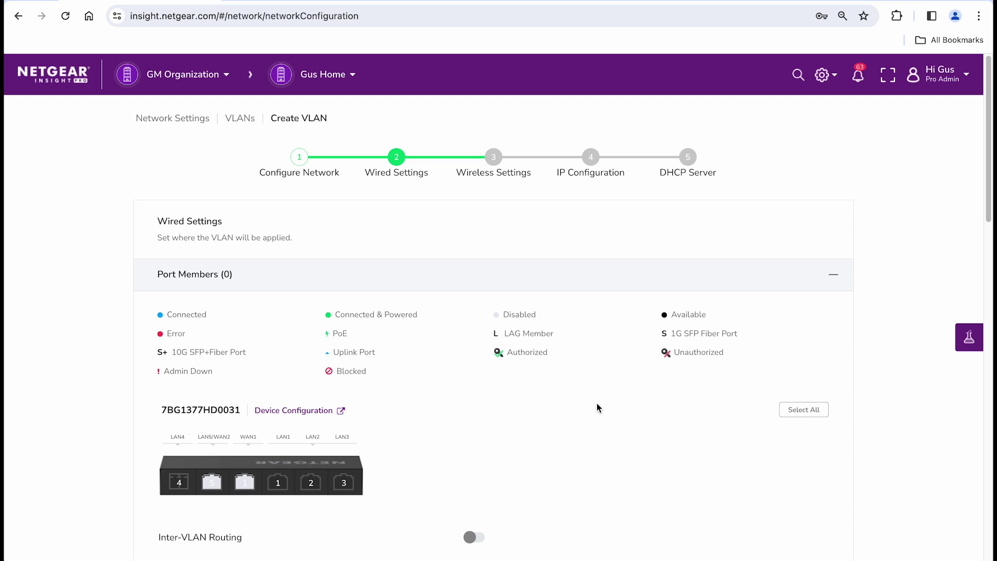
# Step: Add router LAN1 and NetgearMS108TUP switch ports 5, 6 and 8 as trunk ports
pyautogui.scroll(-3, 597, 407)
pyautogui.scroll(-1, 599, 410)
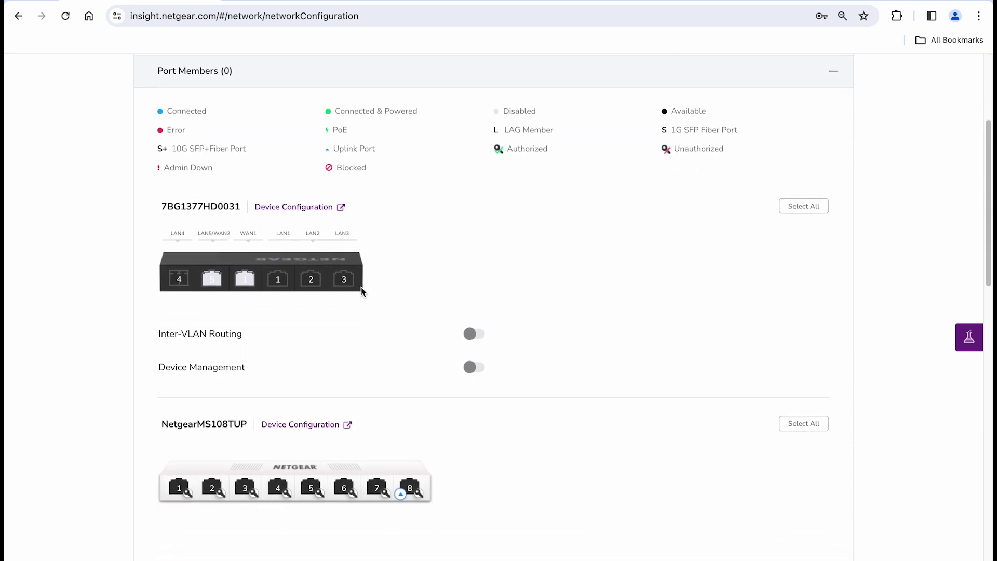
pyautogui.click(285, 286)
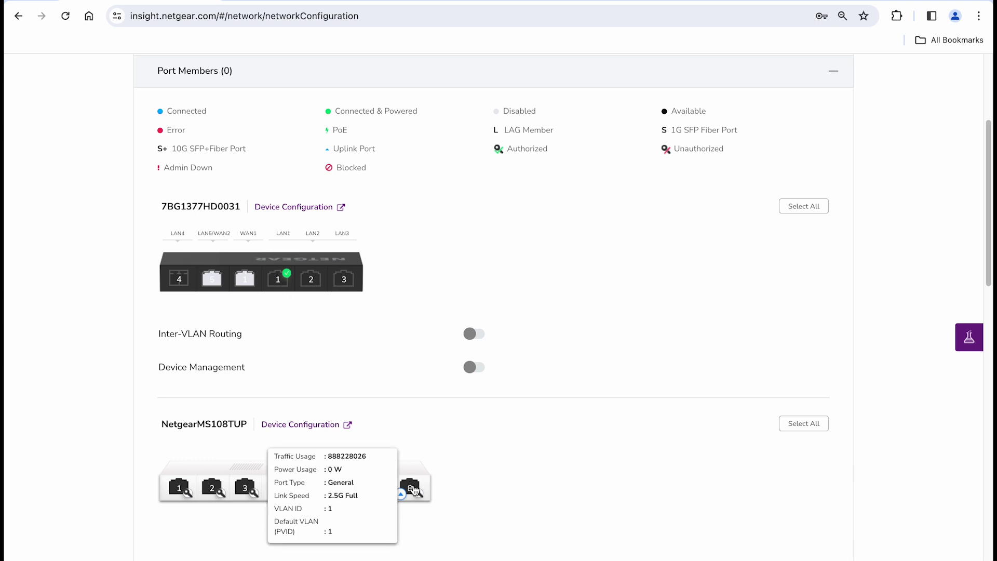
pyautogui.click(414, 488)
pyautogui.scroll(-2, 480, 483)
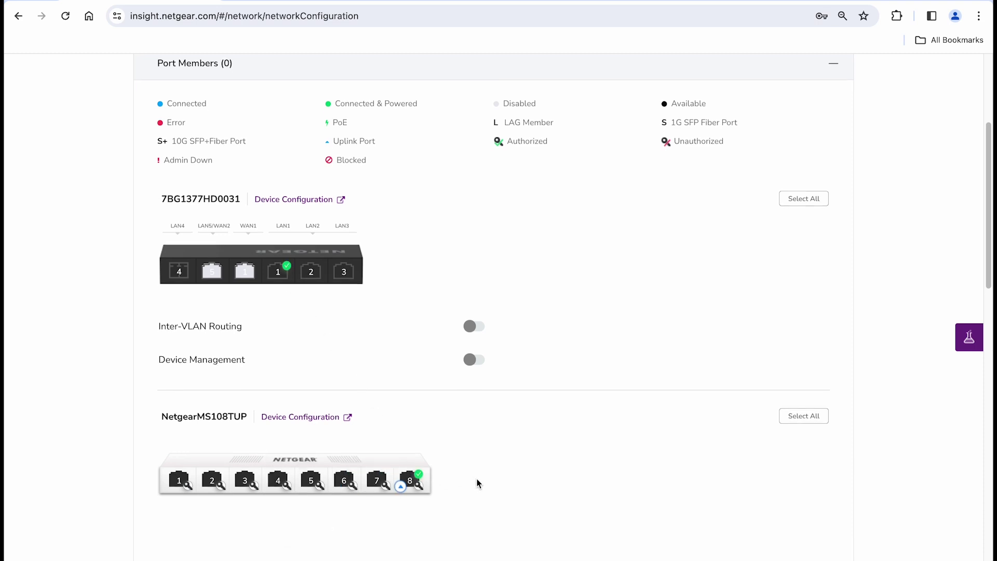
pyautogui.click(491, 501)
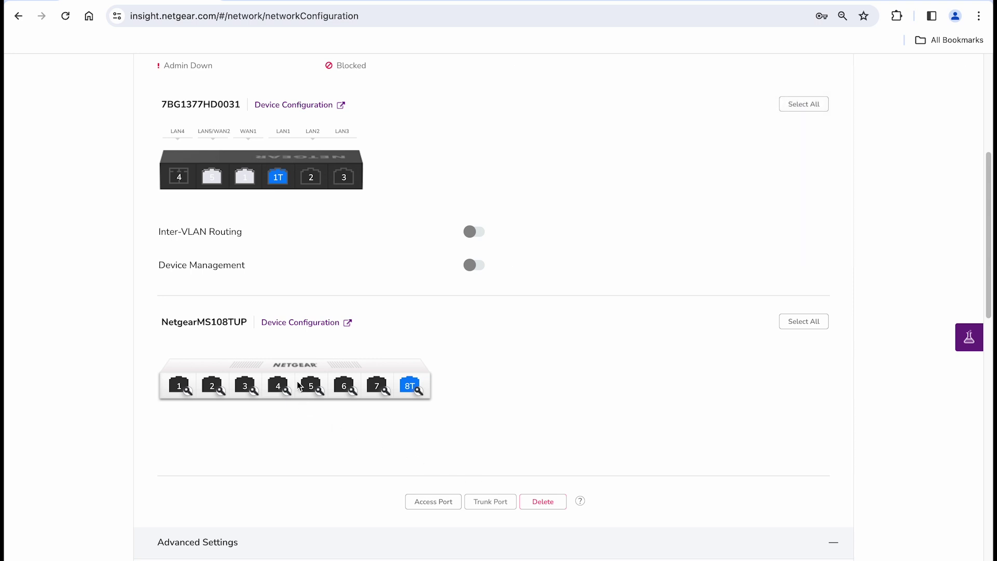
pyautogui.click(347, 391)
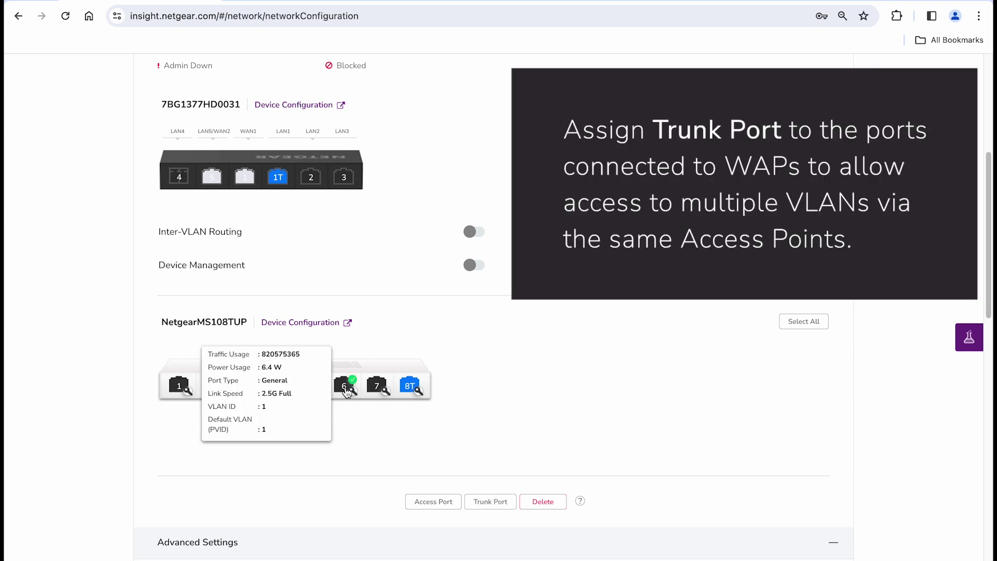
pyautogui.click(493, 502)
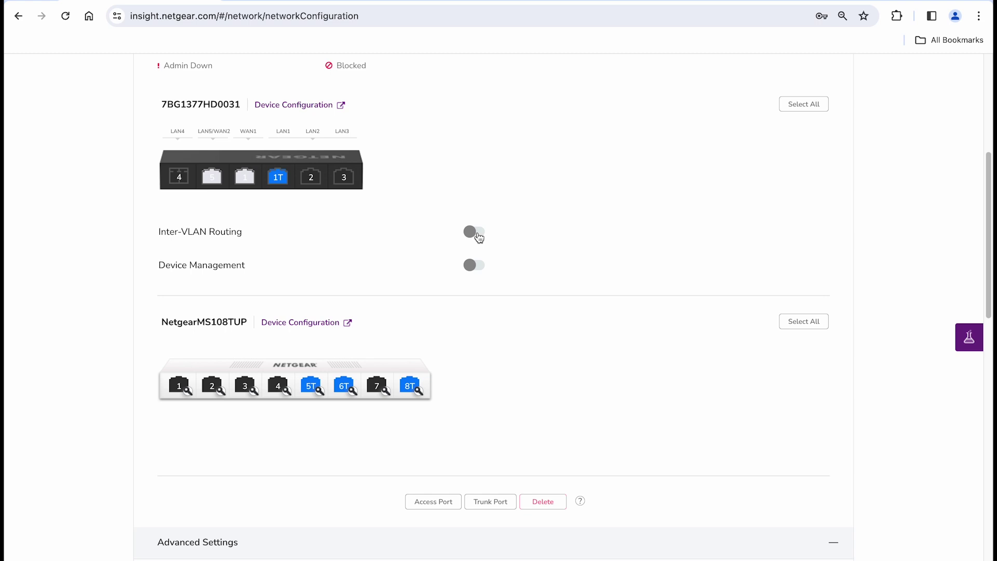
# Step: Turn on Inter-VLAN Routing for the router and collapse Advanced Settings
pyautogui.click(474, 232)
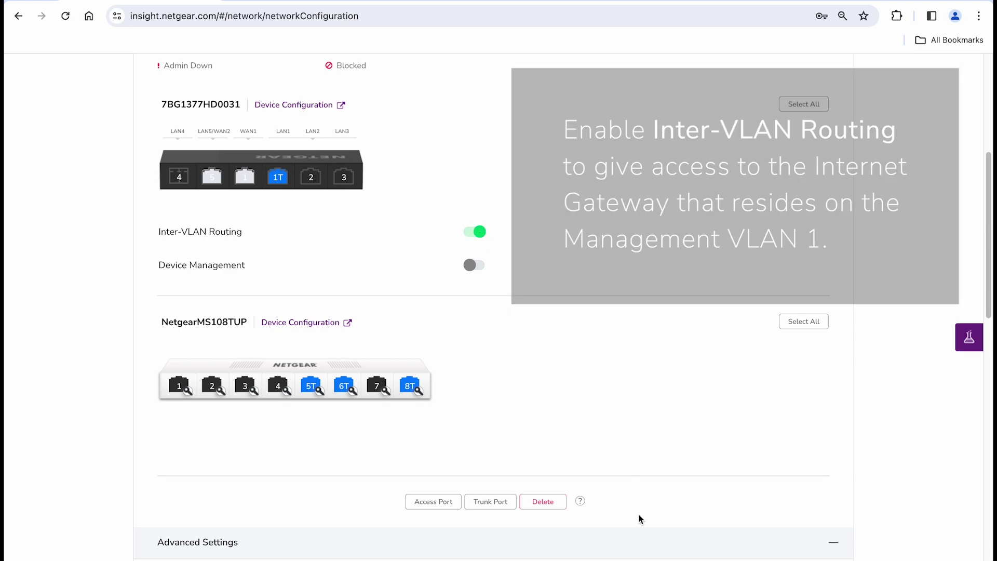
pyautogui.scroll(-4, 639, 516)
pyautogui.scroll(-5, 639, 517)
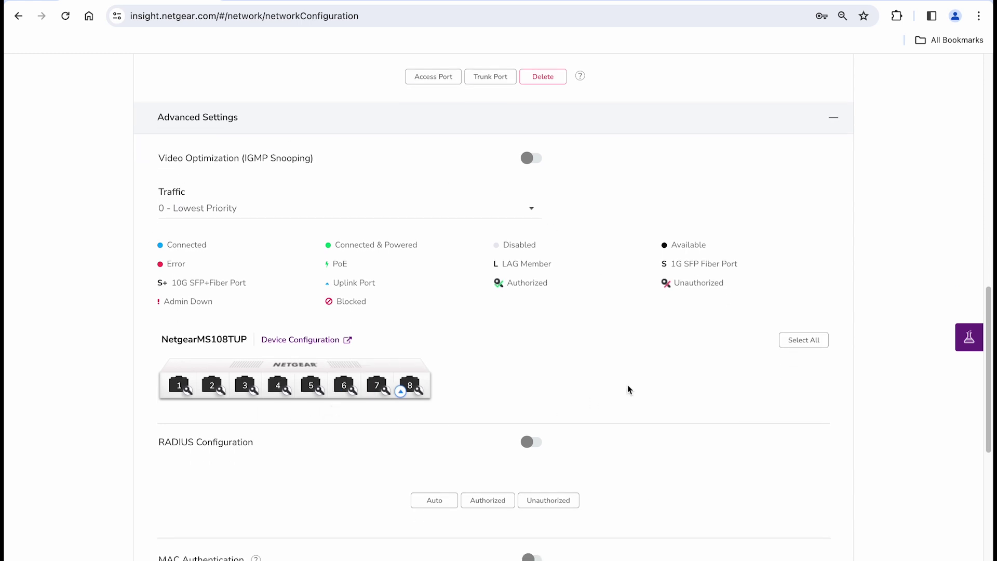
pyautogui.click(833, 117)
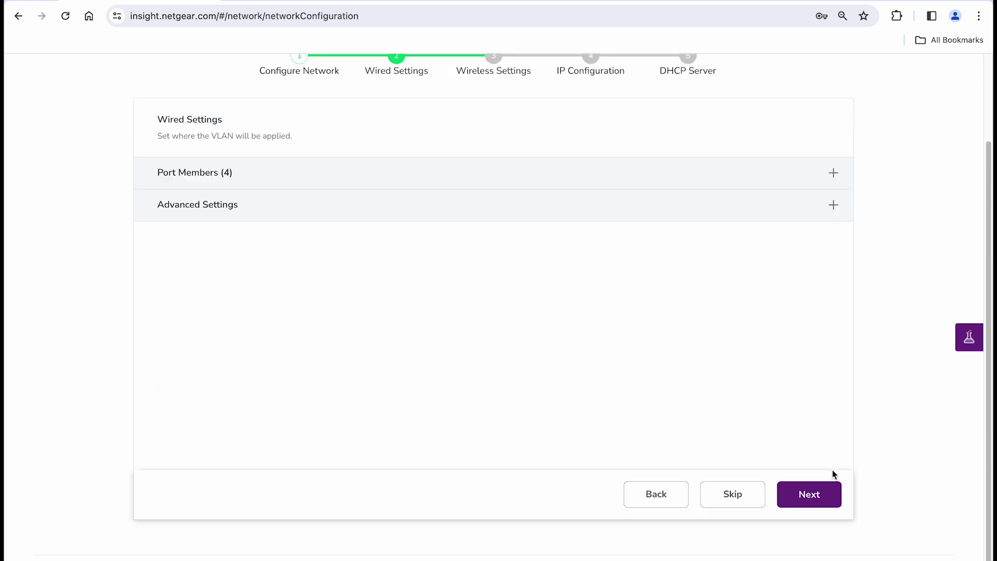
# Step: Add SSID 'Your Shop's Name WiFi' broadcasting on all bands including 6 GHz
pyautogui.click(831, 497)
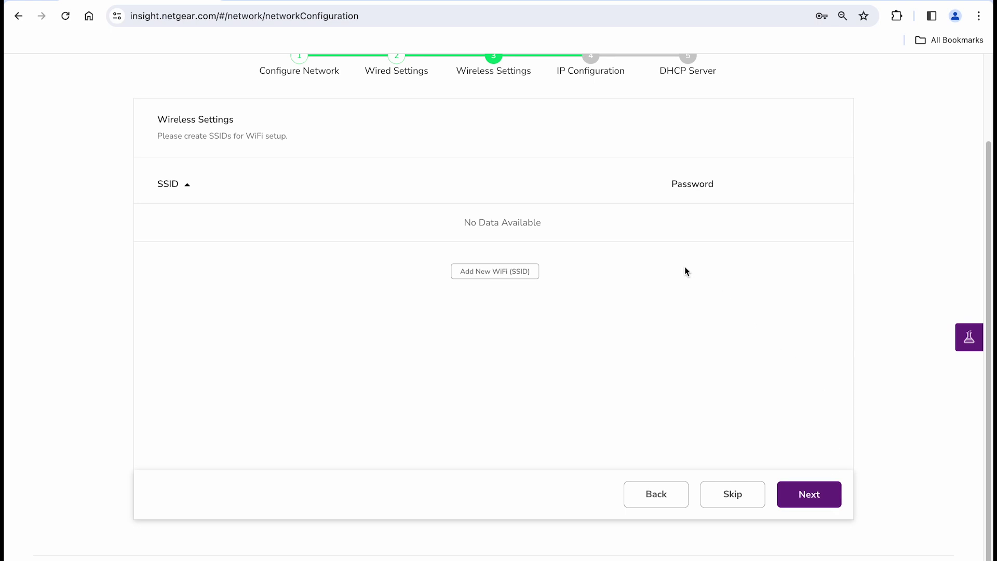
pyautogui.click(535, 281)
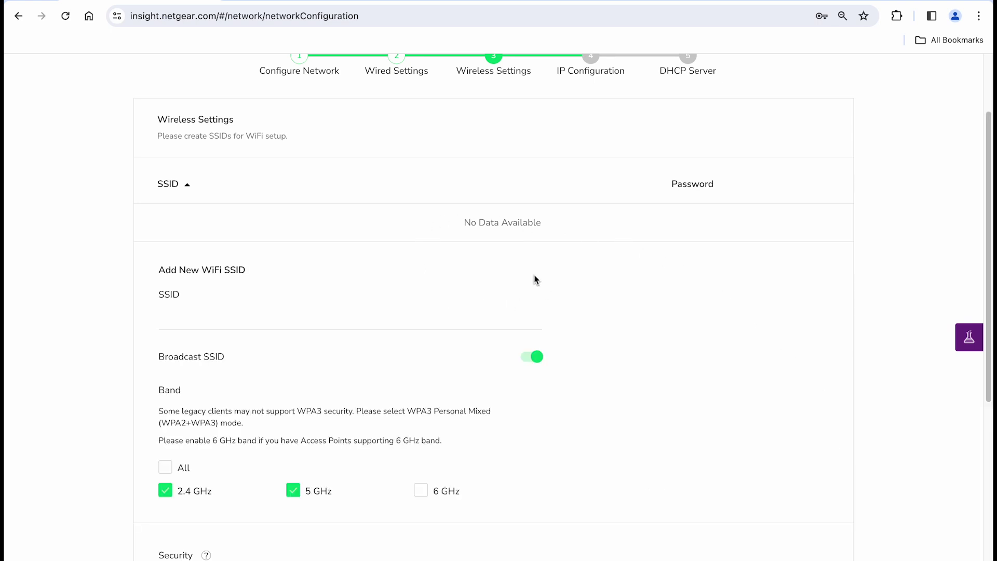
pyautogui.click(291, 320)
pyautogui.write("Your Shop's Name WiFi")
pyautogui.scroll(-3, 553, 405)
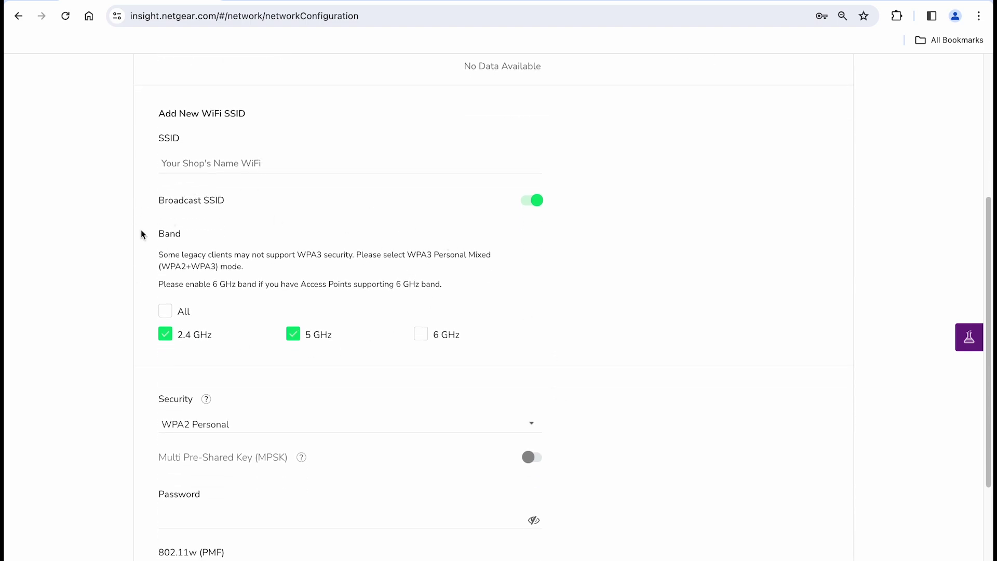
pyautogui.click(422, 339)
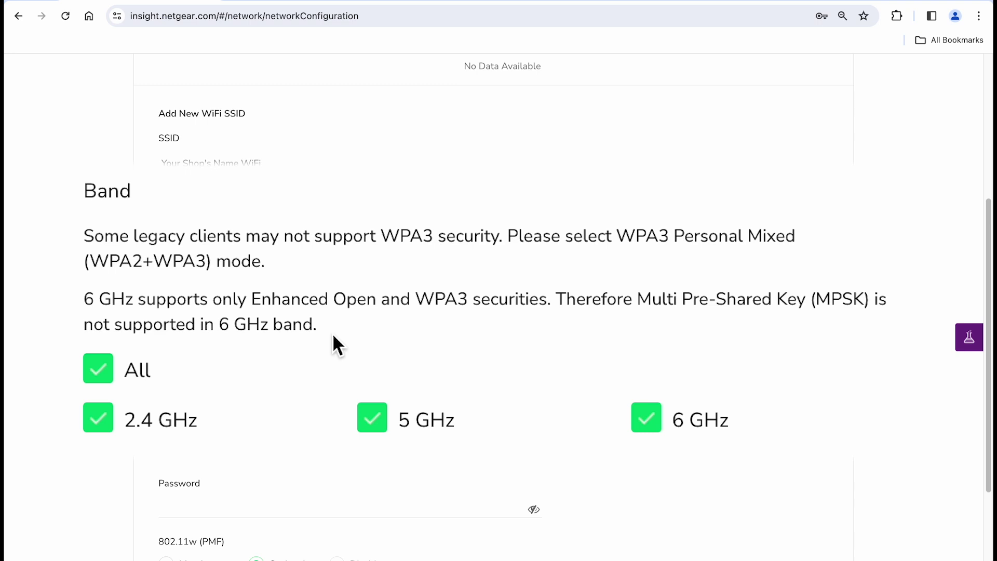
# Step: Paste the WiFi password and review the SSID's advanced settings
pyautogui.scroll(-3, 566, 423)
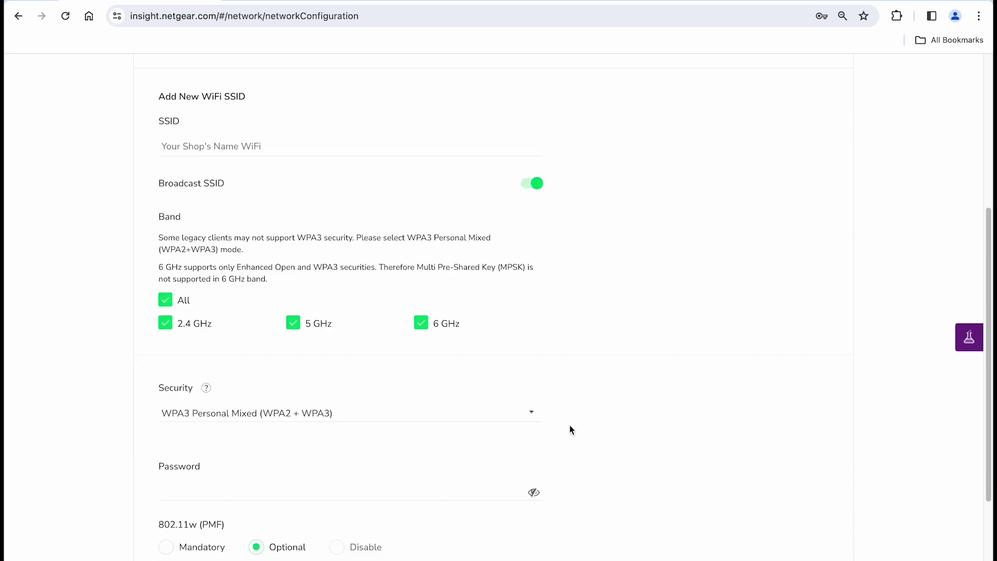
pyautogui.click(210, 349)
pyautogui.hotkey('ctrl', 'v')
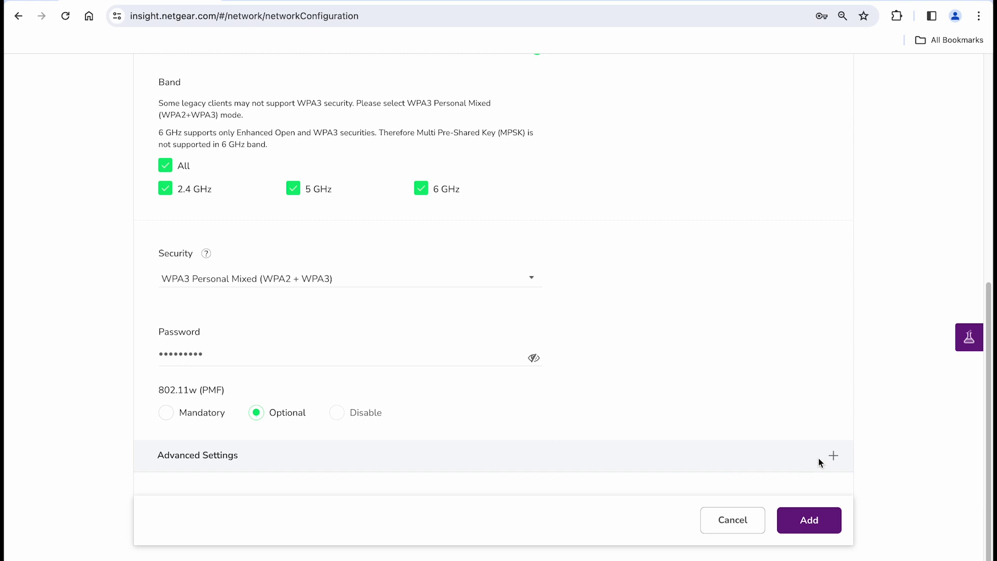
pyautogui.click(831, 458)
pyautogui.scroll(-4, 832, 463)
pyautogui.scroll(-3, 832, 463)
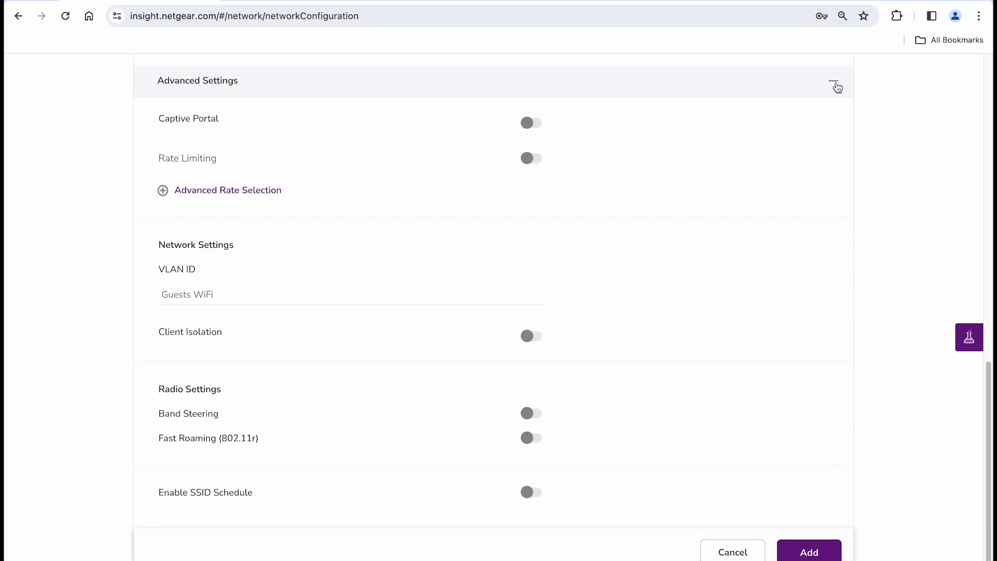
pyautogui.click(837, 86)
# Step: Add the SSID and set the IP setting mode to DHCP
pyautogui.click(834, 491)
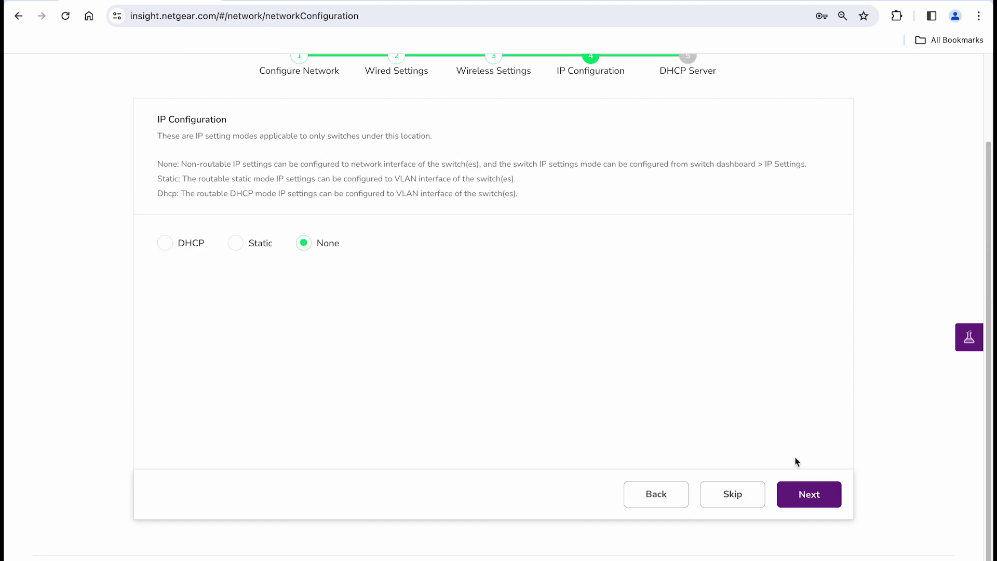
pyautogui.click(163, 247)
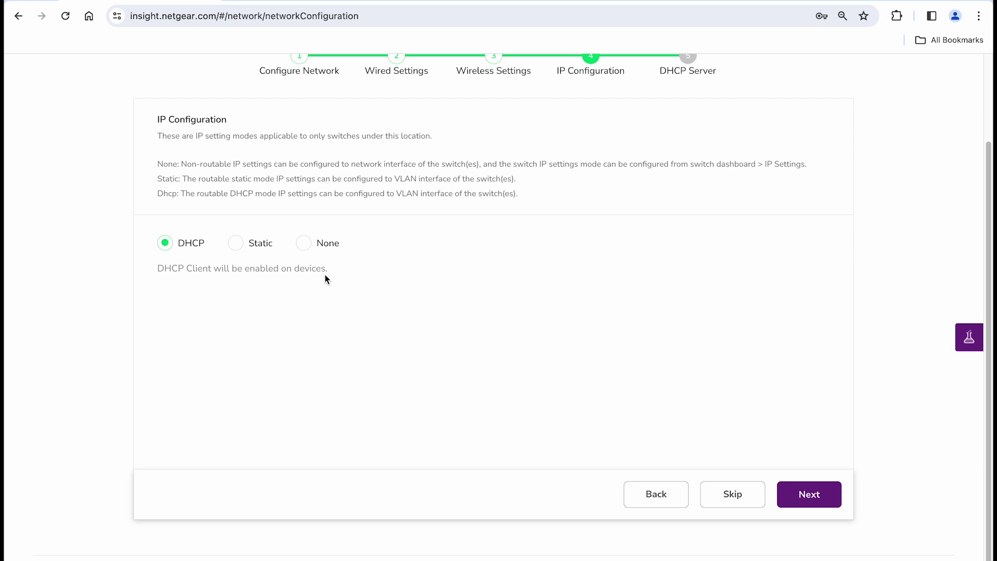
# Step: Set the VLAN 20 gateway IP address to 10.0.20.1
pyautogui.click(782, 492)
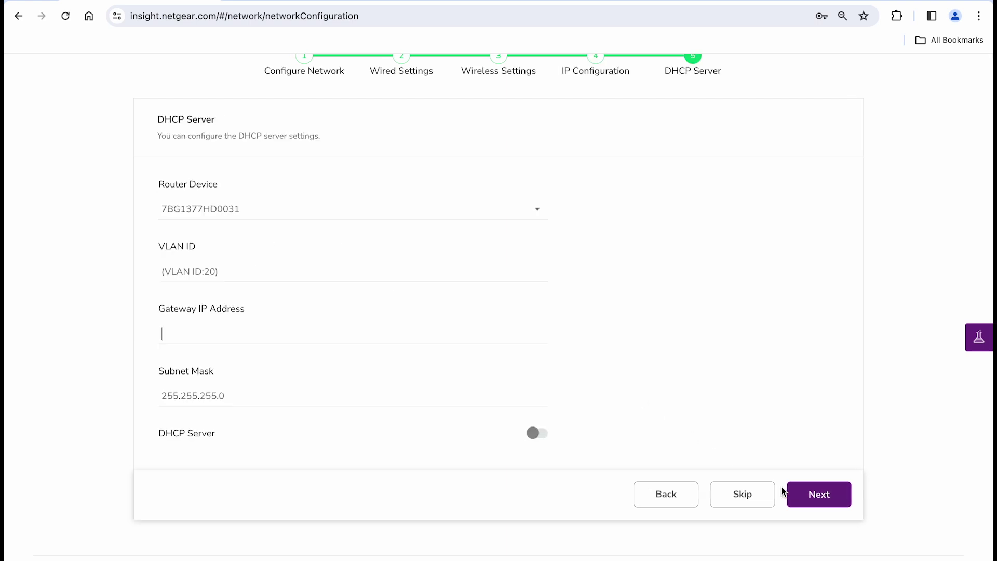
pyautogui.click(517, 303)
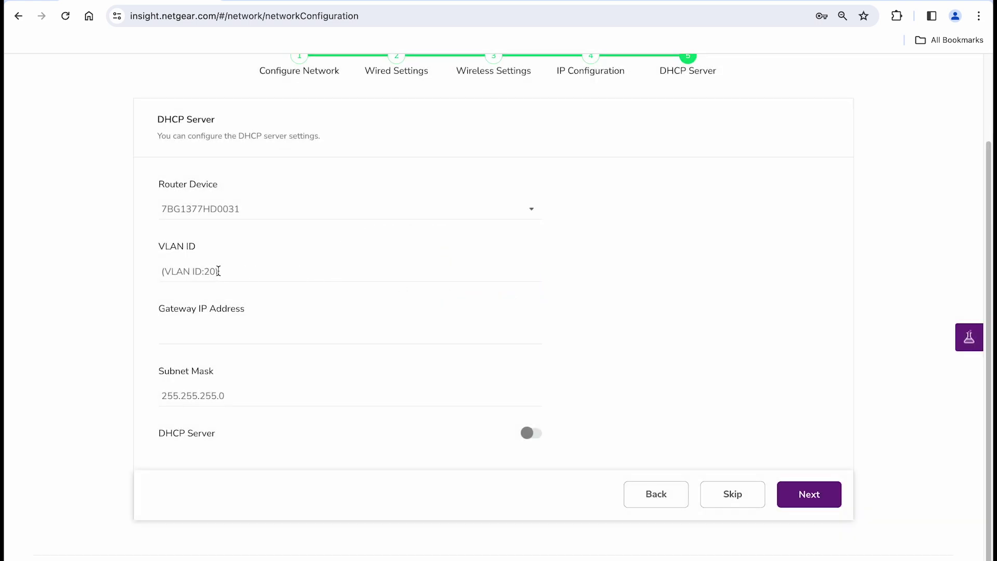
pyautogui.moveTo(217, 271); pyautogui.dragTo(204, 271)
pyautogui.click(190, 335)
pyautogui.write('10.0.20.1')
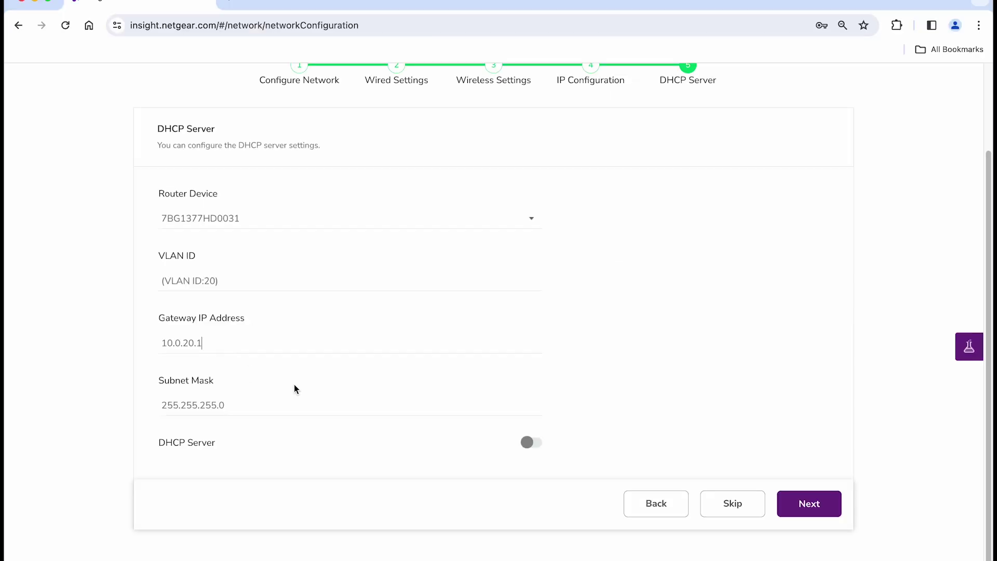
# Step: Enable the DHCP server with range 10.0.20.100 to 10.0.20.200, keeping the default lease duration
pyautogui.click(531, 445)
pyautogui.scroll(-5, 578, 451)
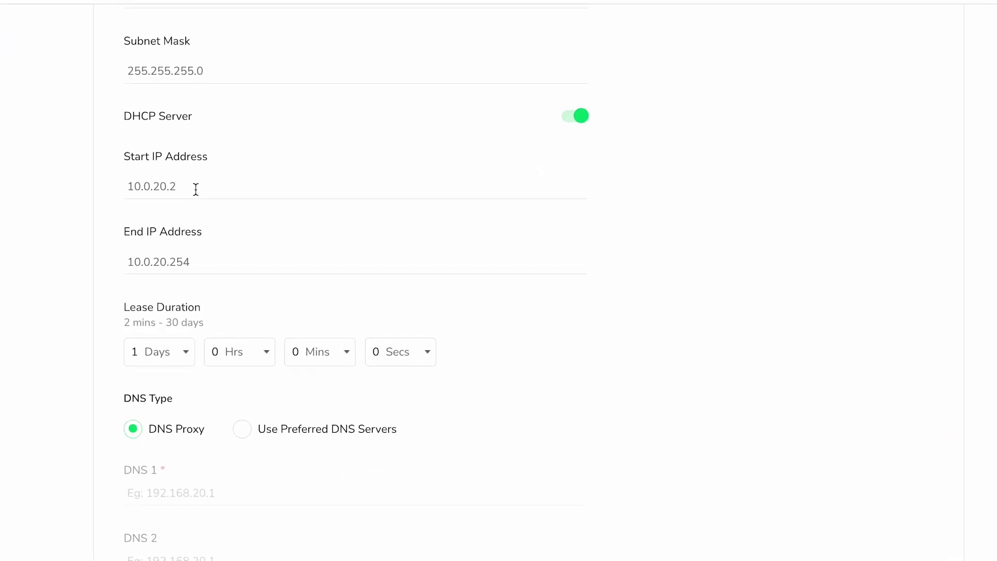
pyautogui.click(184, 176)
pyautogui.press('BackSpace')
pyautogui.write('100')
pyautogui.click(195, 258)
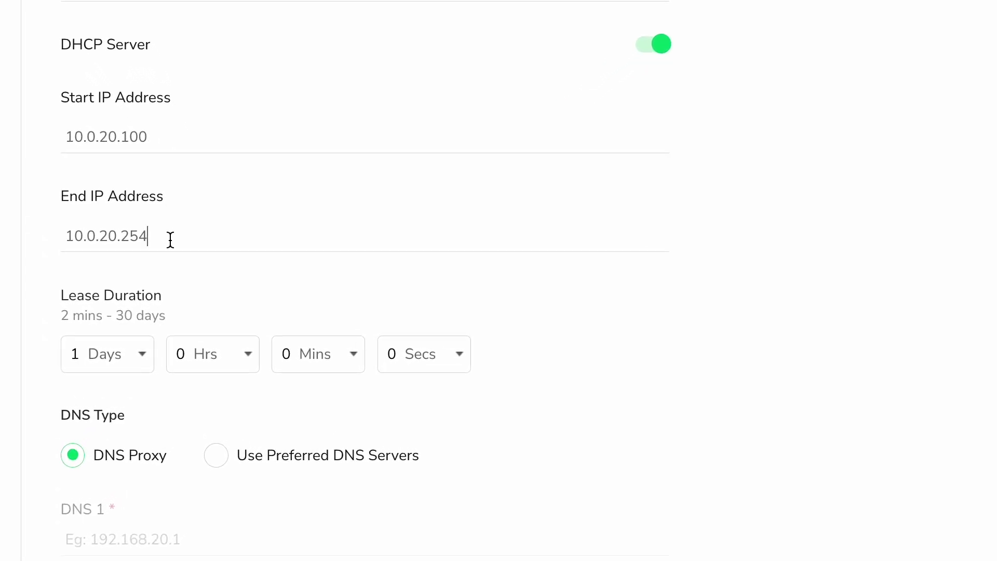
pyautogui.press('BackSpace')
pyautogui.press('BackSpace')
pyautogui.press('BackSpace')
pyautogui.write('200')
pyautogui.click(148, 363)
pyautogui.click(150, 366)
pyautogui.click(246, 364)
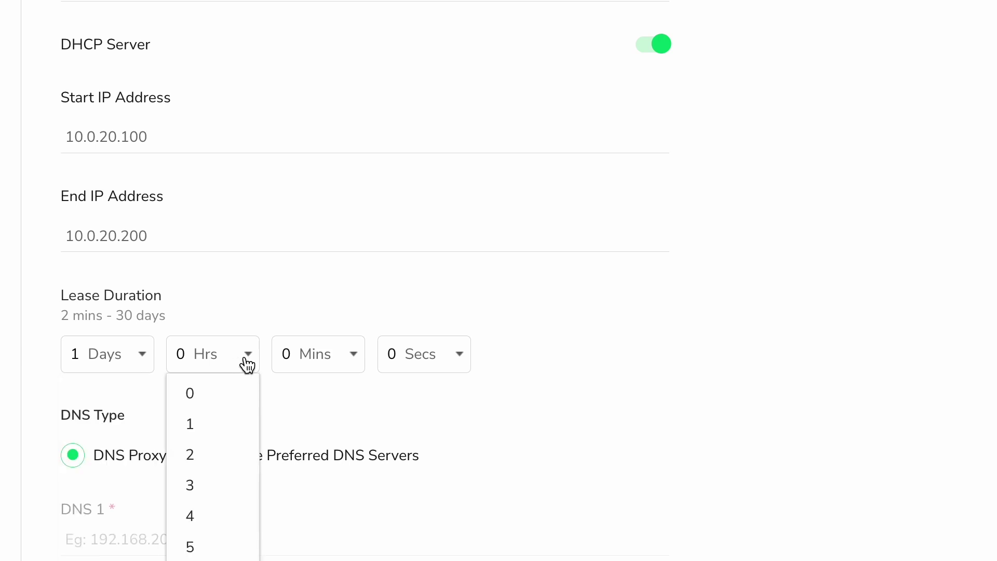
pyautogui.click(246, 363)
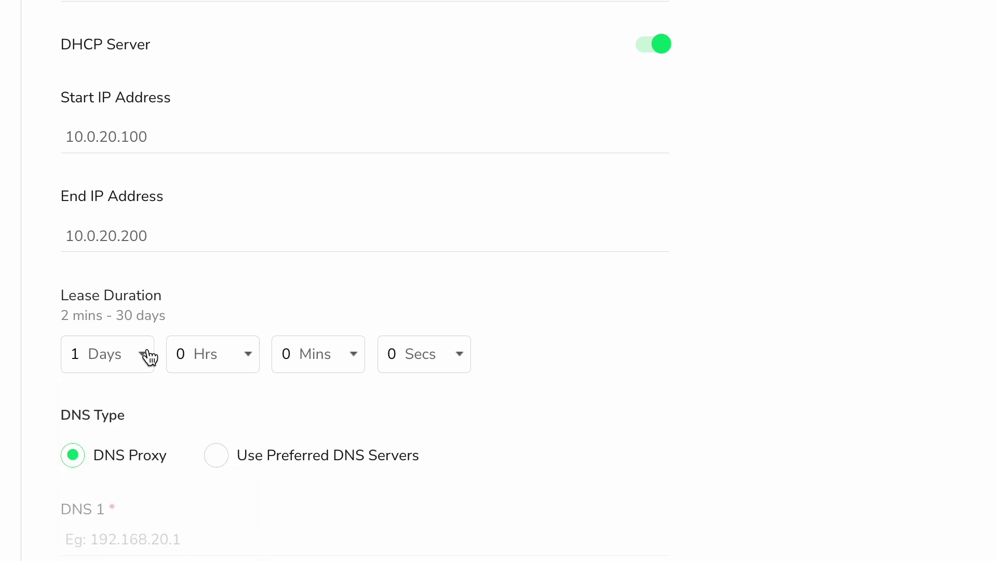
pyautogui.click(787, 488)
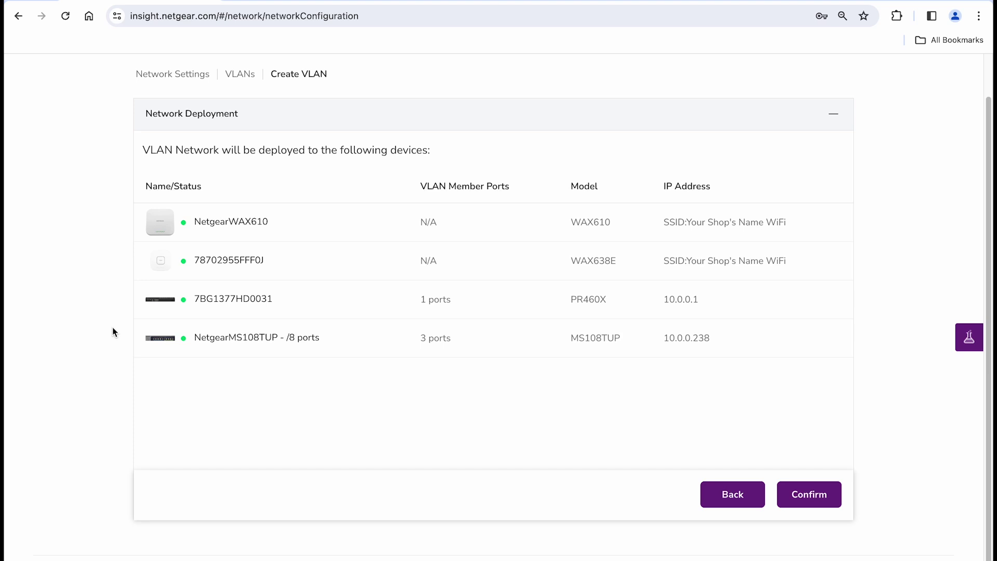
# Step: Confirm deployment of Guests WiFi to all four devices and view the networks list
pyautogui.click(790, 493)
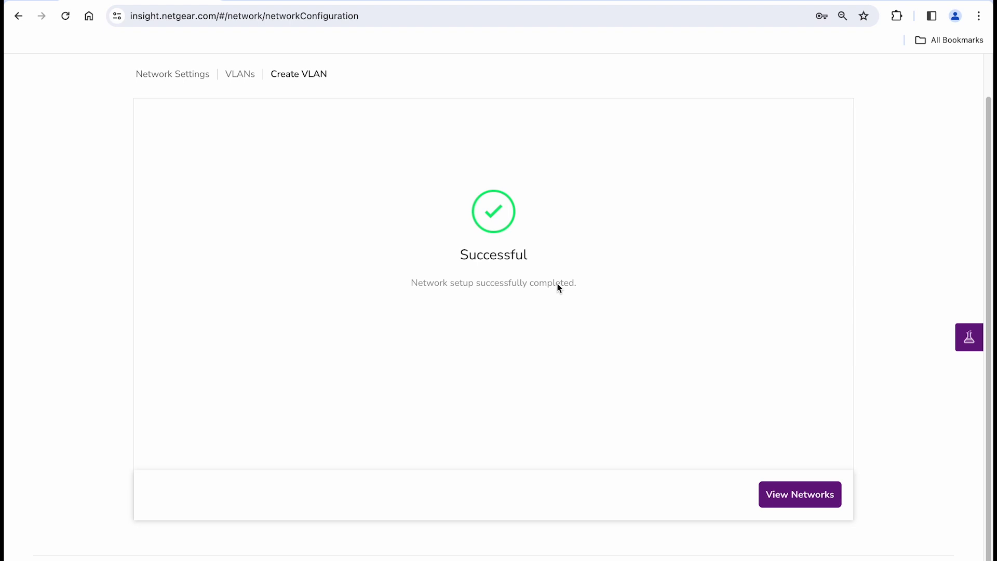
pyautogui.click(816, 500)
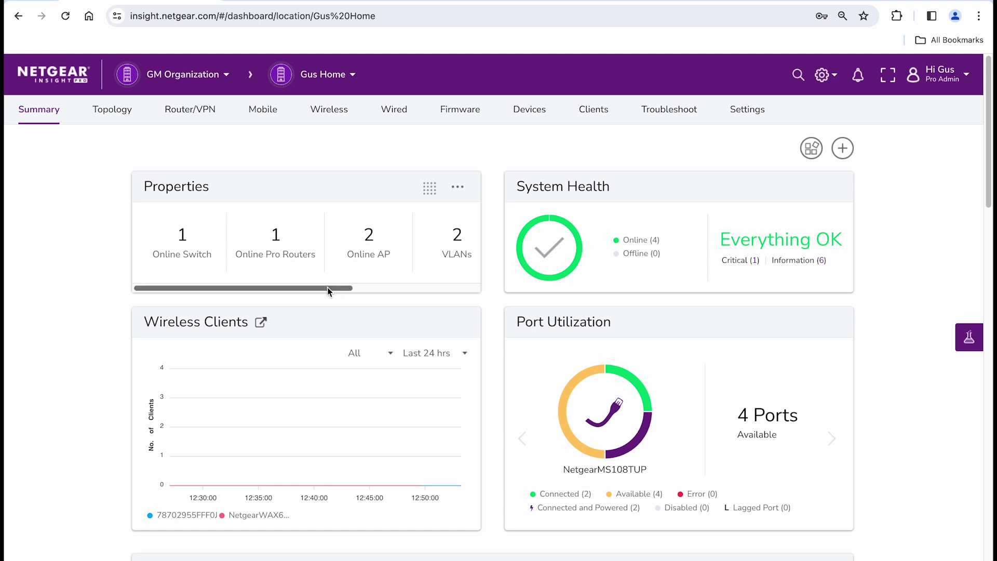
pyautogui.moveTo(327, 287); pyautogui.dragTo(467, 296)
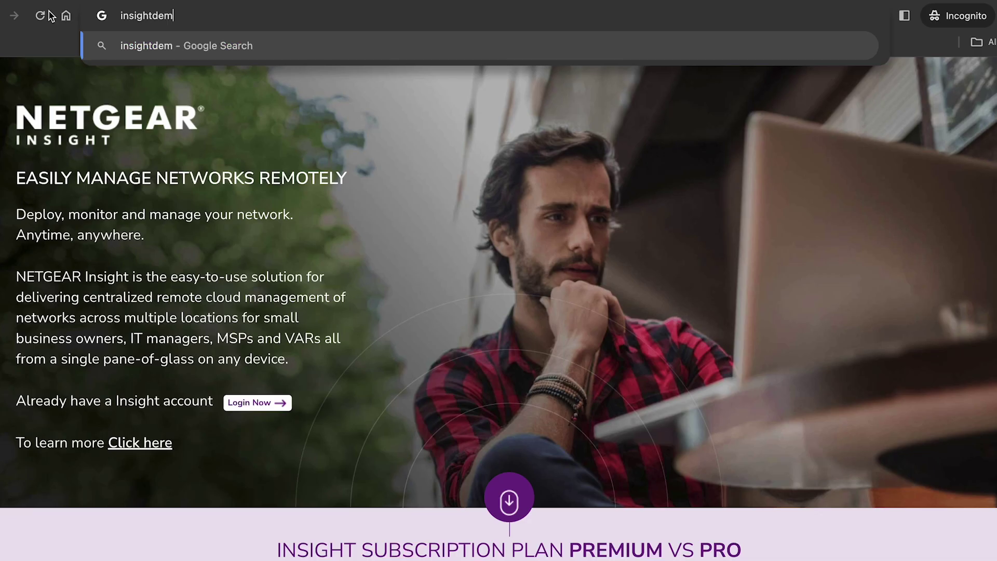
# Step: Load insightdemo.netgear.com and open the Bay Coffee organization's locations
pyautogui.write('o.netgear.com')
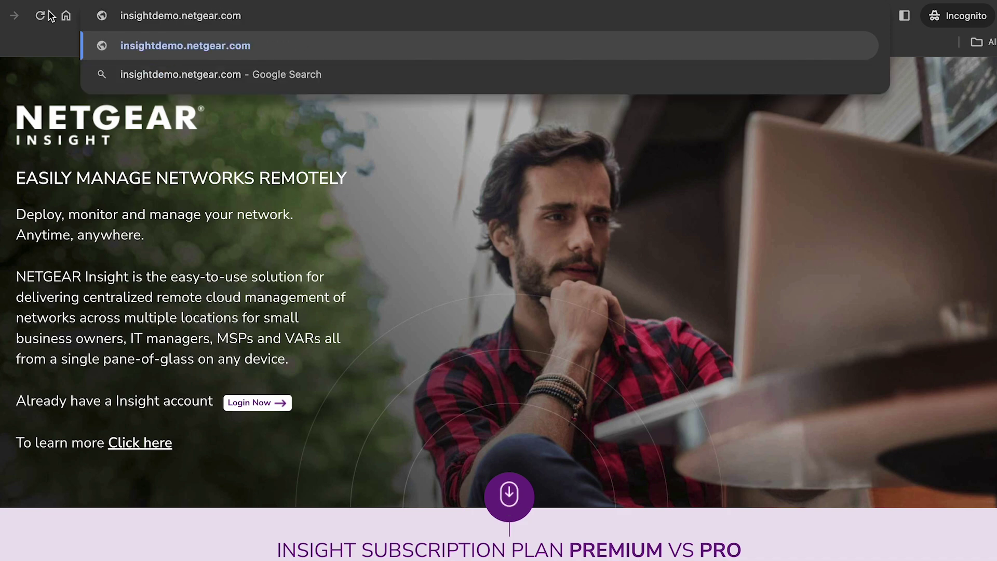
pyautogui.press('Return')
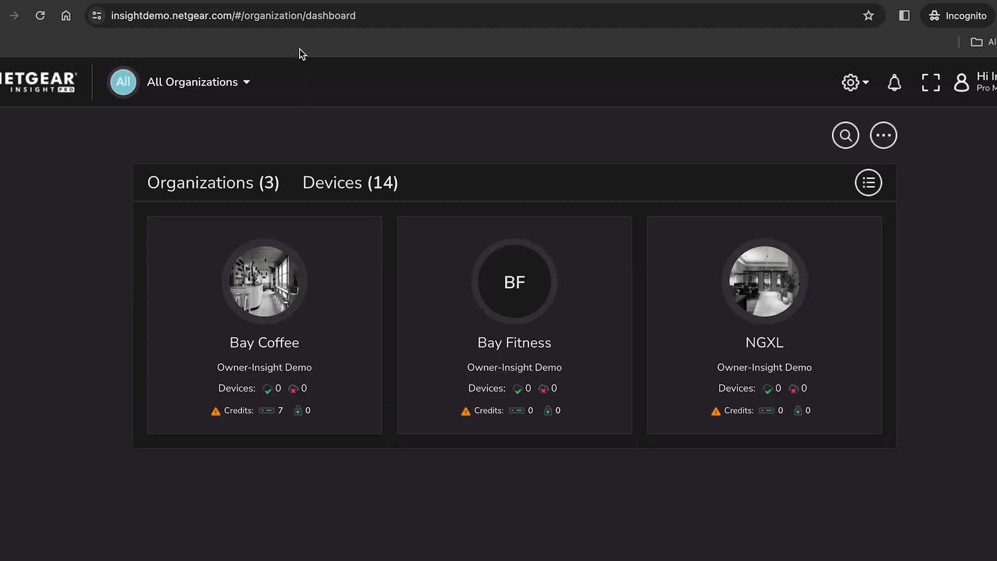
pyautogui.click(287, 275)
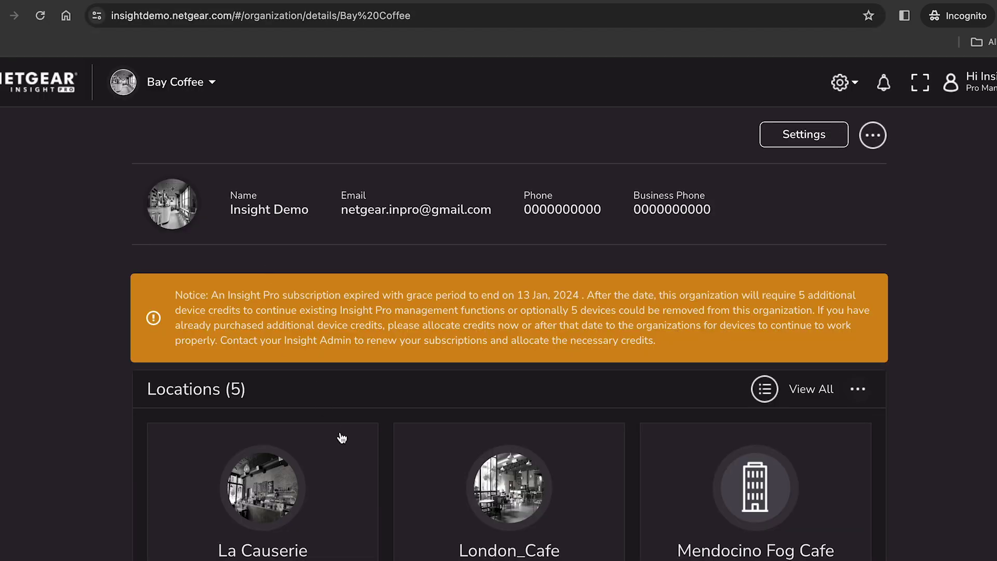